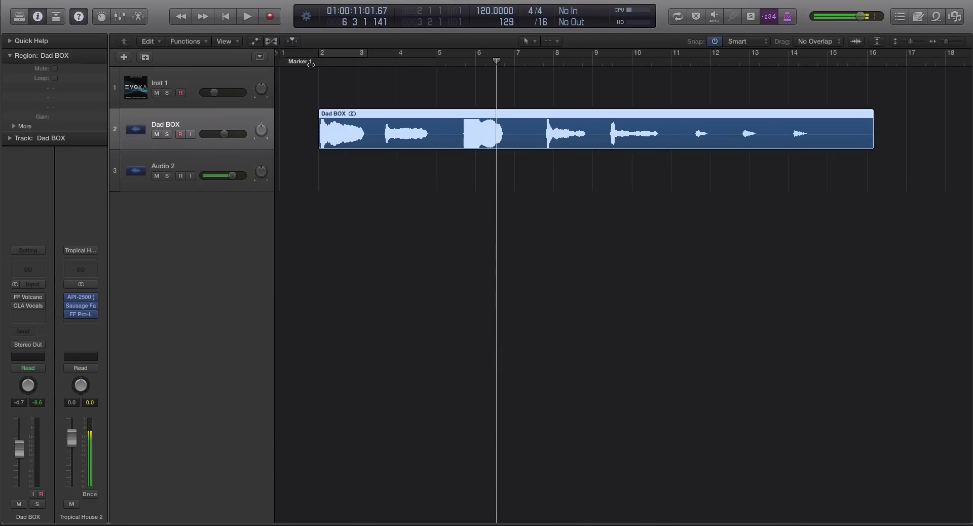
- Play the opening vocal take of the Dad BOX region from bar 2
left_click(318, 60)
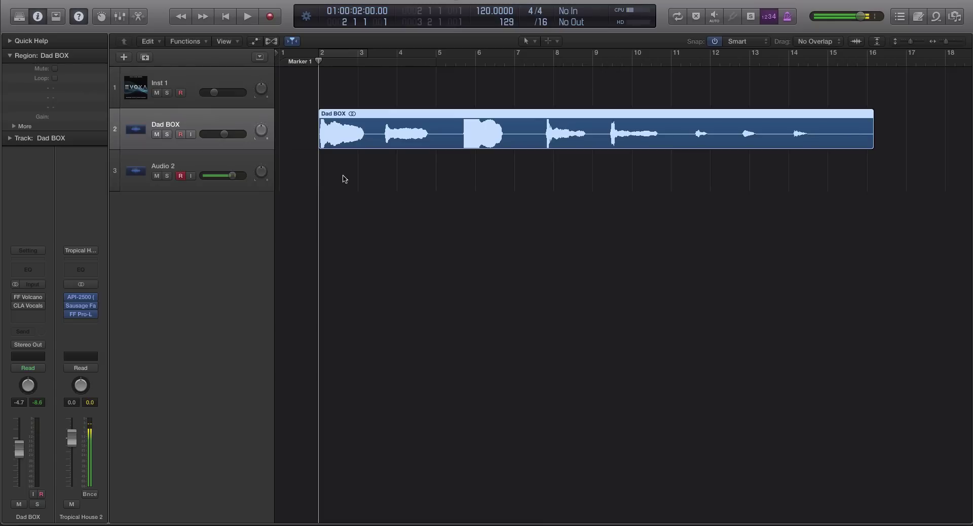
left_click(357, 99)
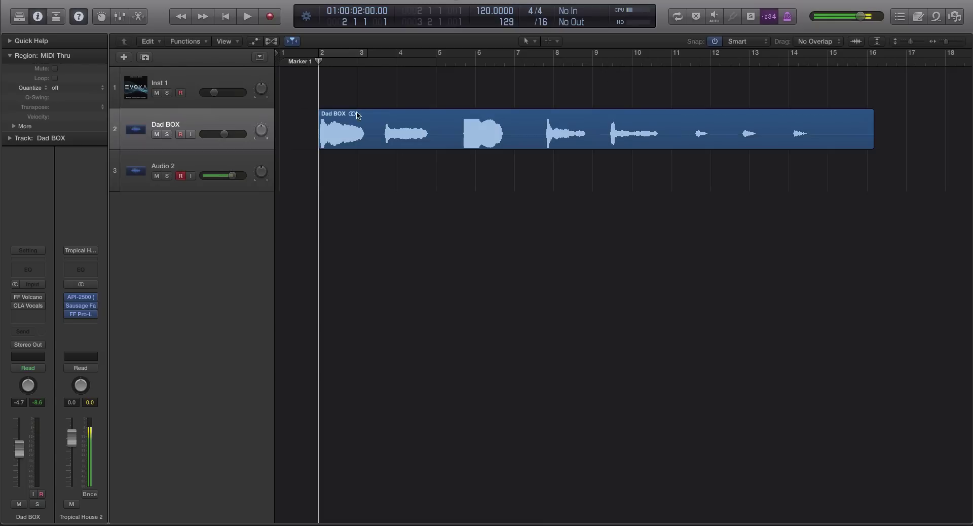
left_click(358, 114)
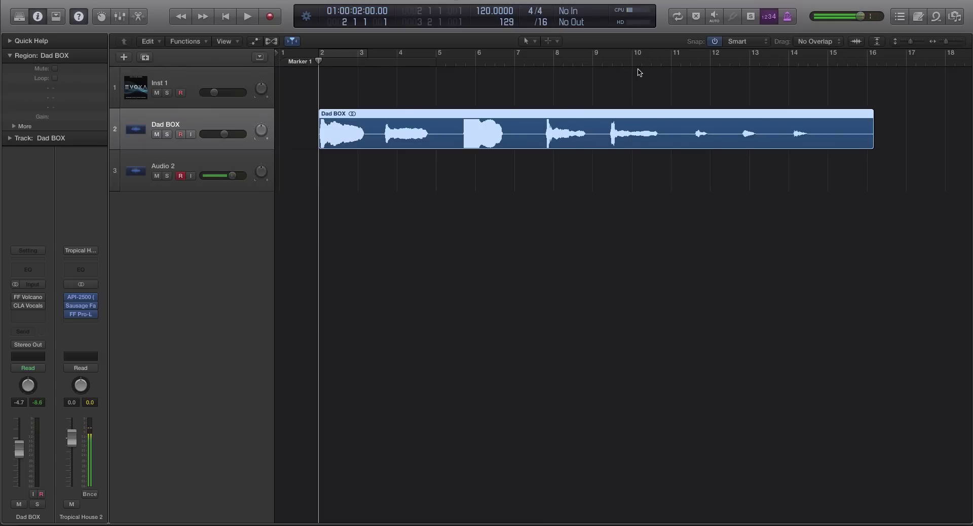
scroll(634, 71, "right", 1)
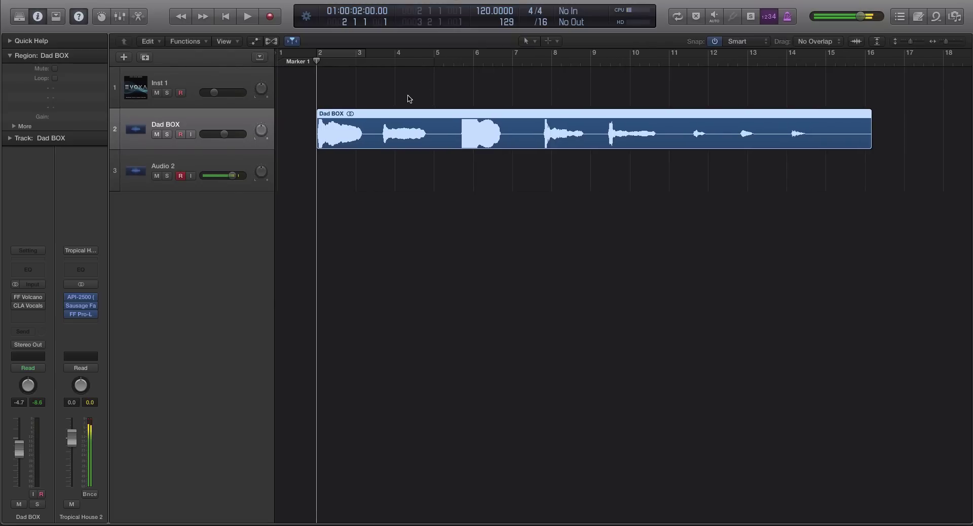
key("space")
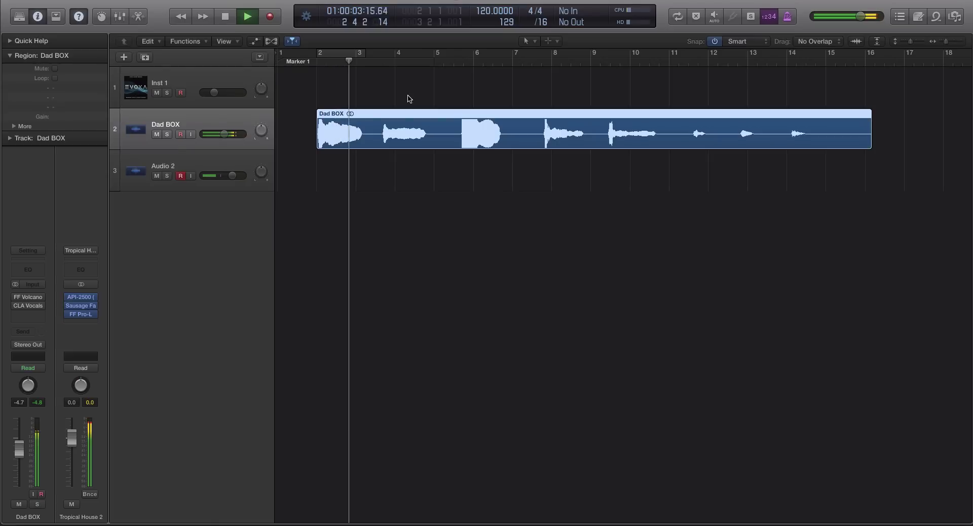
key("space")
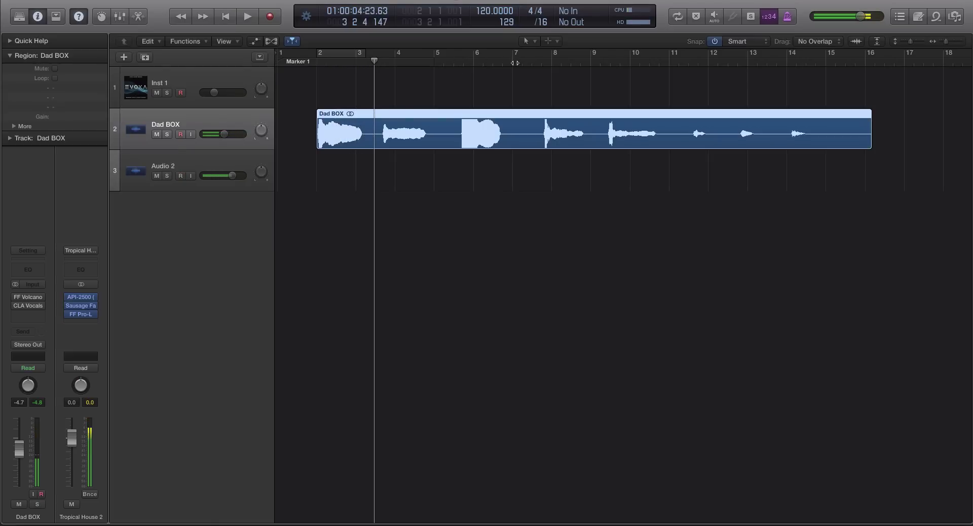
- Listen to the Dad BOX takes starting just before bar 8 and at bar 14
left_click(543, 63)
key("space")
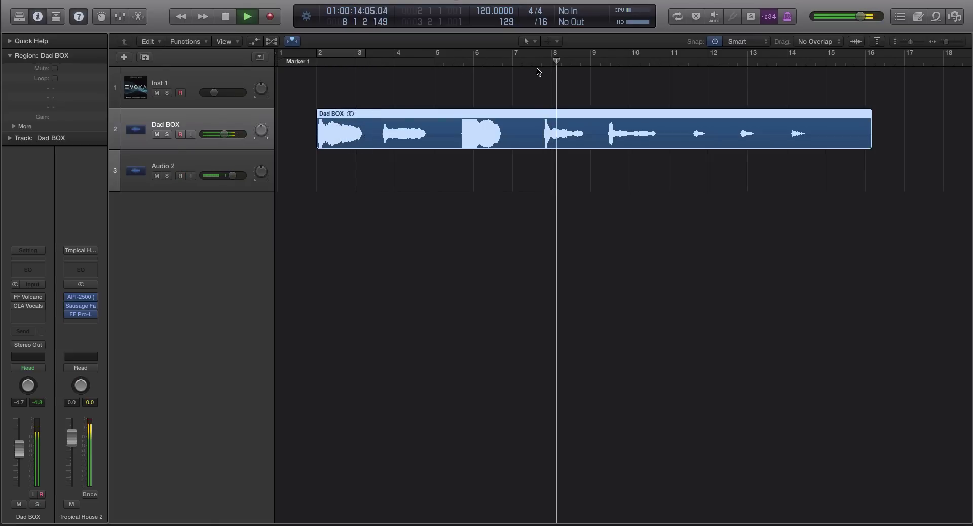
key("space")
left_click(787, 61)
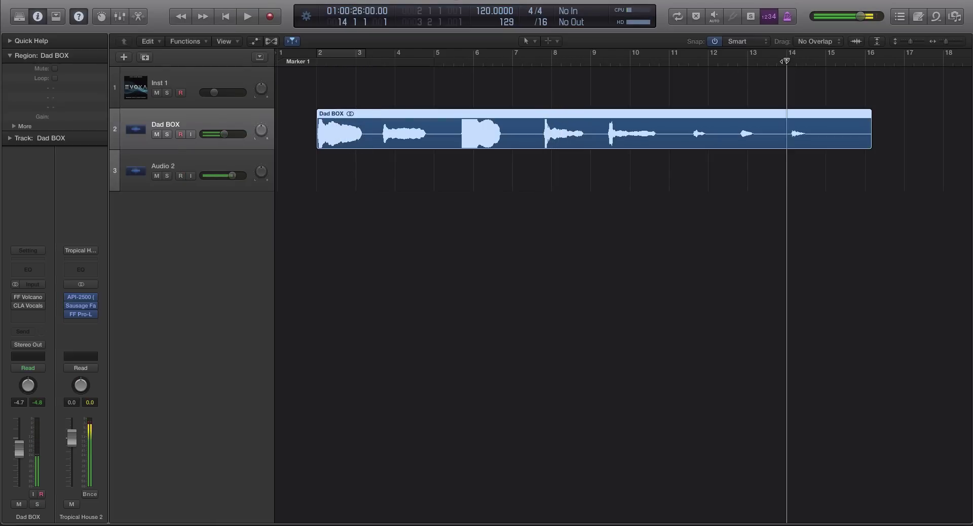
key("space")
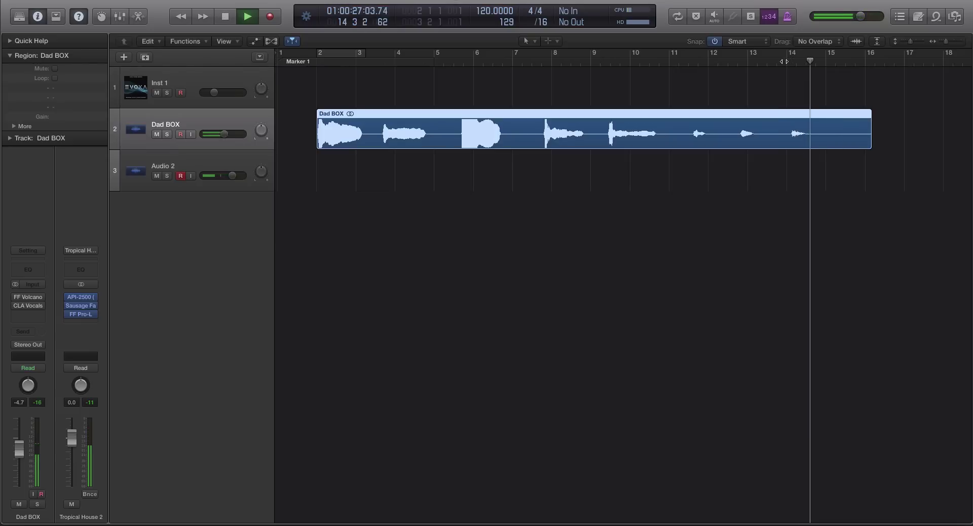
key("space")
left_click(795, 154)
left_click(797, 127)
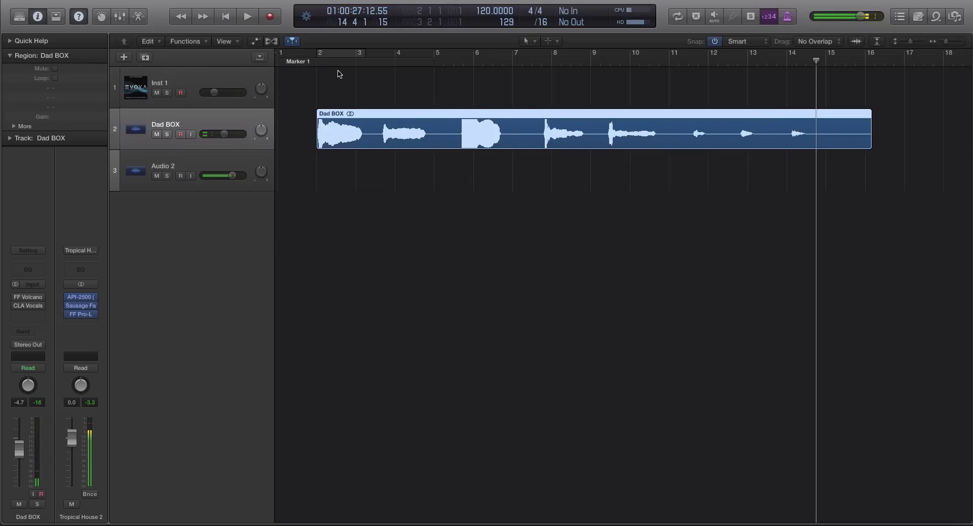
- Split the Dad BOX region with the Scissors tool just after its first vocal take and delete the remainder
left_click(313, 64)
left_click(374, 96)
left_click(389, 132)
key("t")
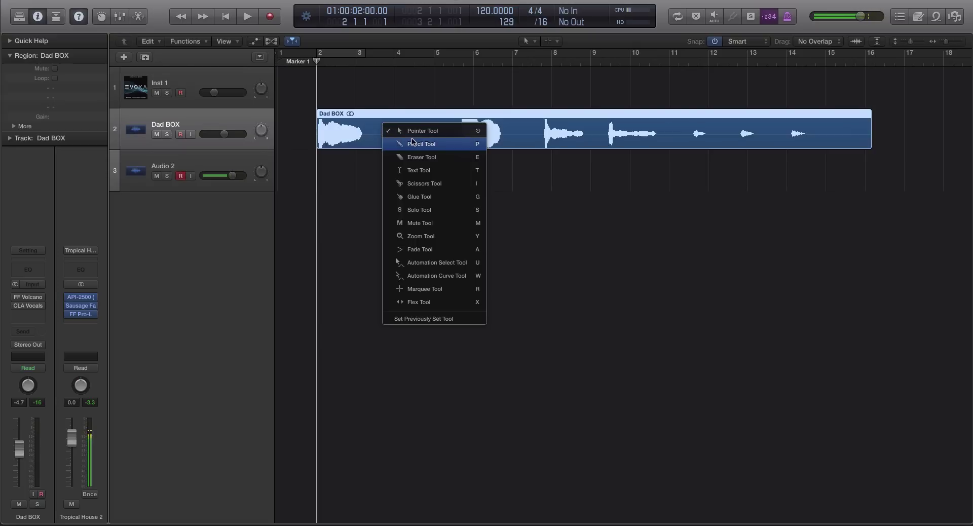
left_click(430, 183)
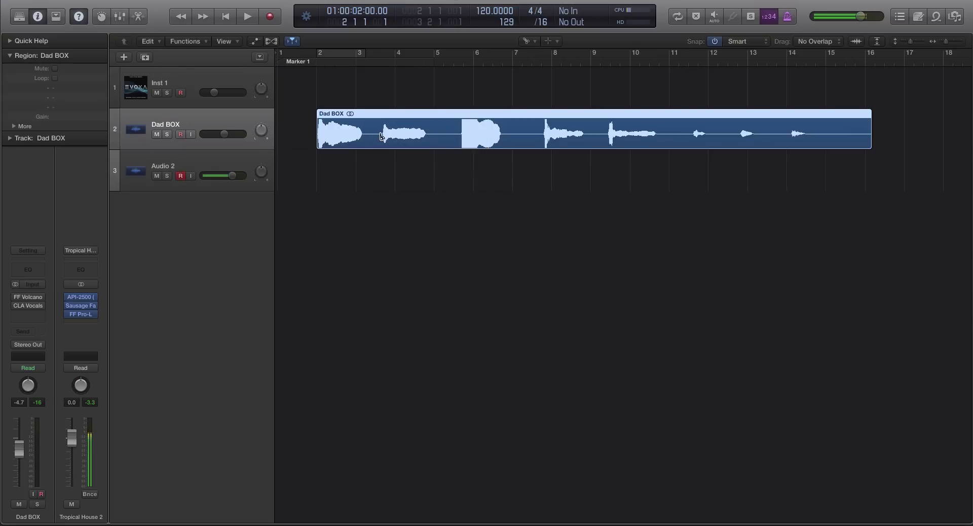
left_click_drag(359, 140, 364, 140)
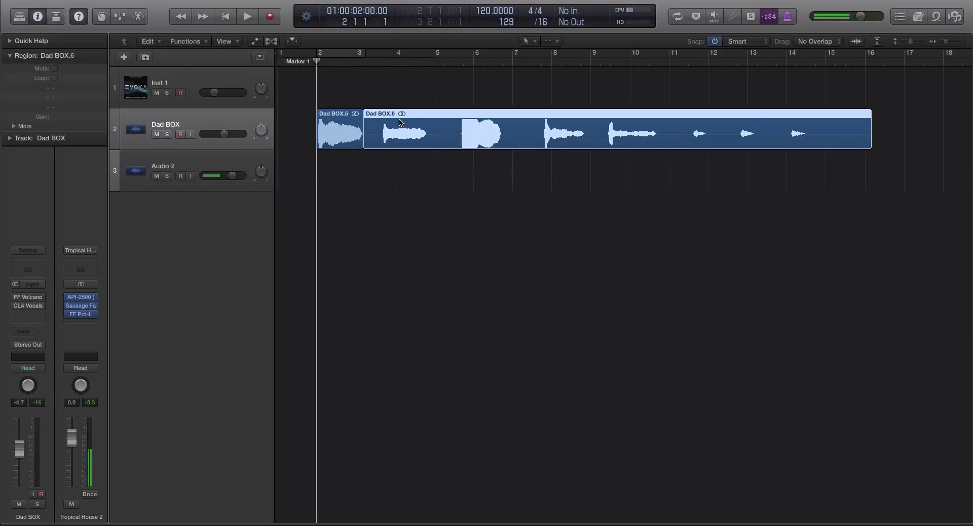
key("Delete")
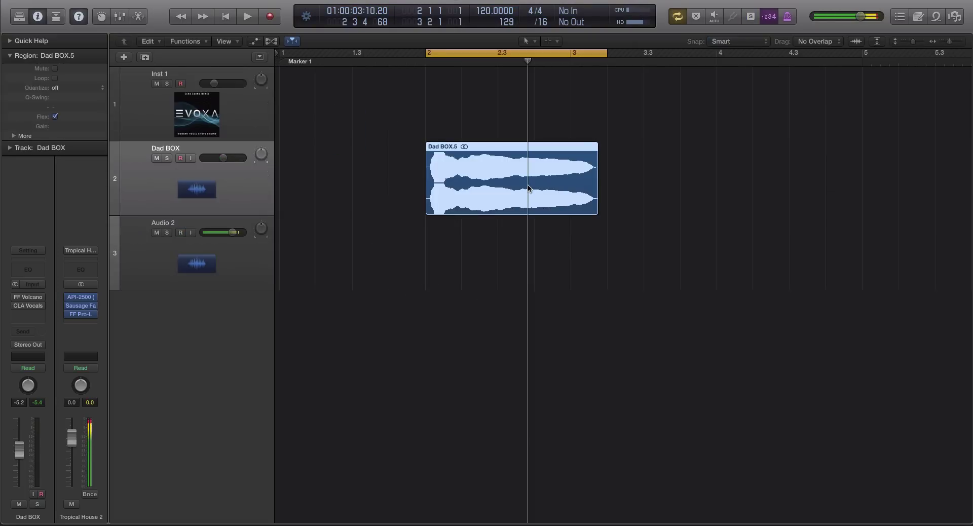
- Play the trimmed Dad BOX vocal region in the cycle range starting at bar 2 and inspect its waveform up close
scroll(528, 188, "up", 3)
key("space")
scroll(528, 188, "left", 5)
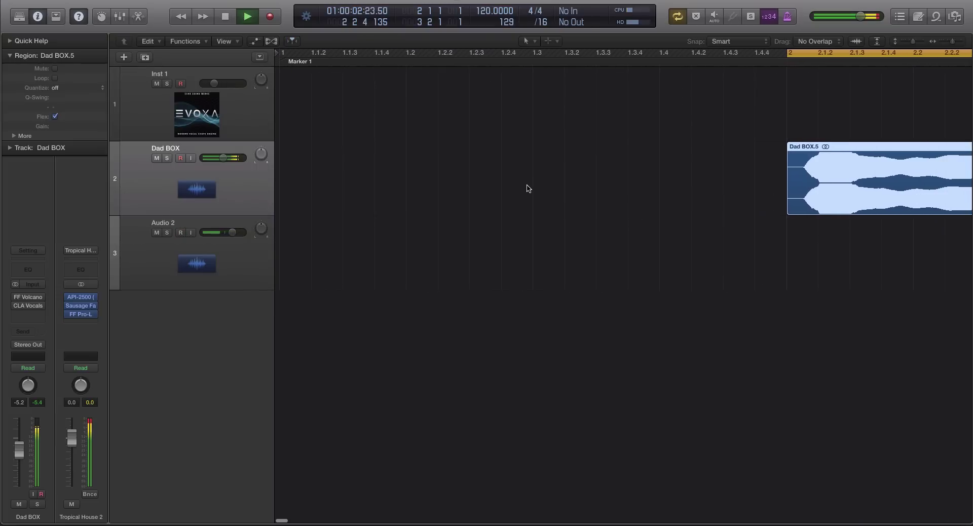
key("space")
scroll(527, 188, "down", 3)
left_click_drag(861, 213, 575, 182)
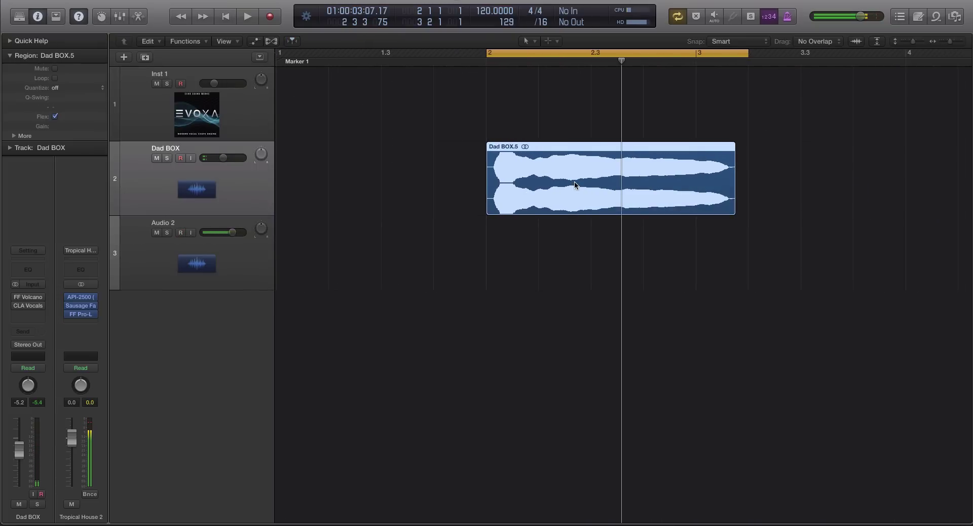
left_click(530, 128)
left_click(509, 157)
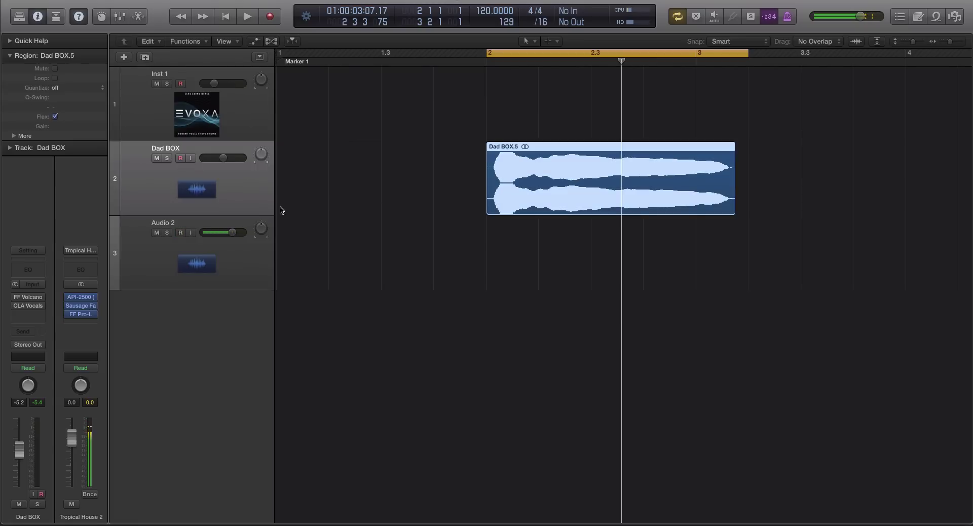
- Activate the FF Volcano and CLA Vocals inserts on the Dad BOX track
left_click(16, 297)
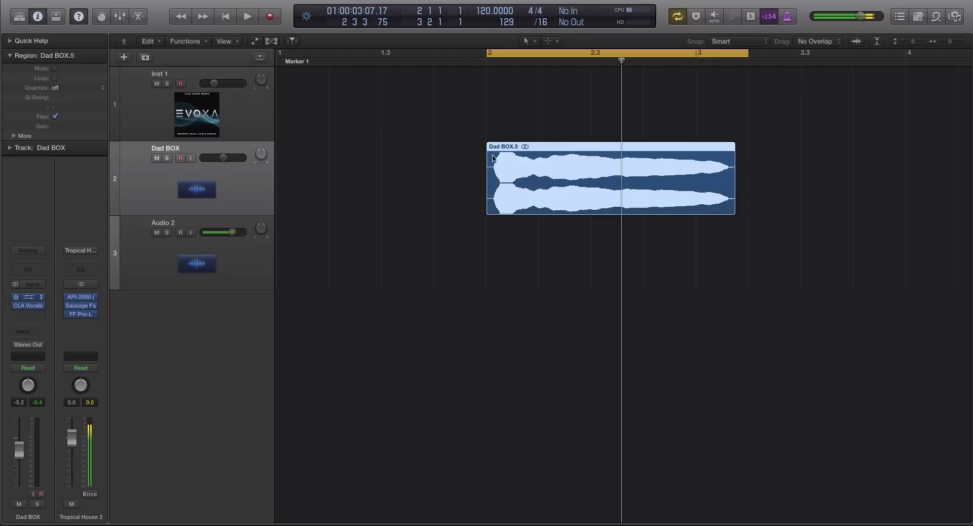
key("v")
left_click(418, 29)
- Lower the CLA Vocals Pitch fader to just above the 0 mark during playback, then stop and turn cycling off
left_click(39, 306)
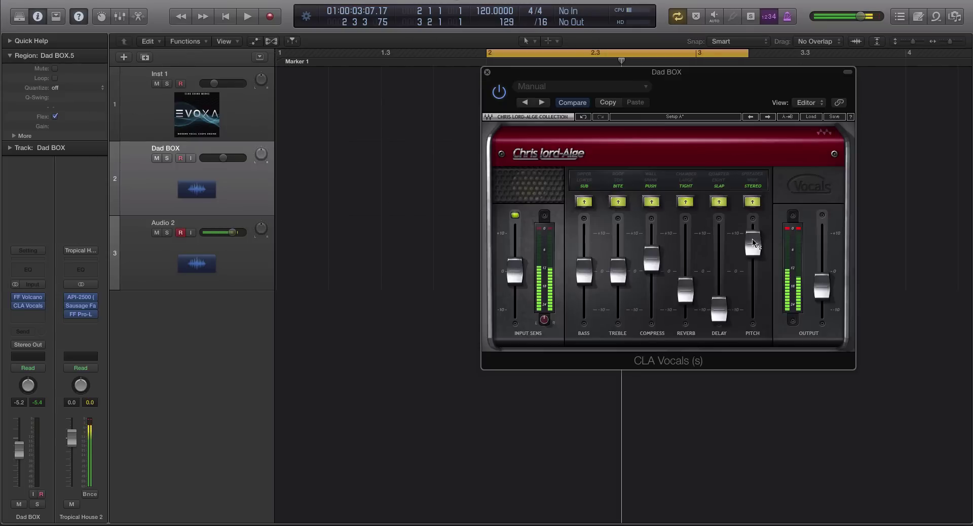
key("space")
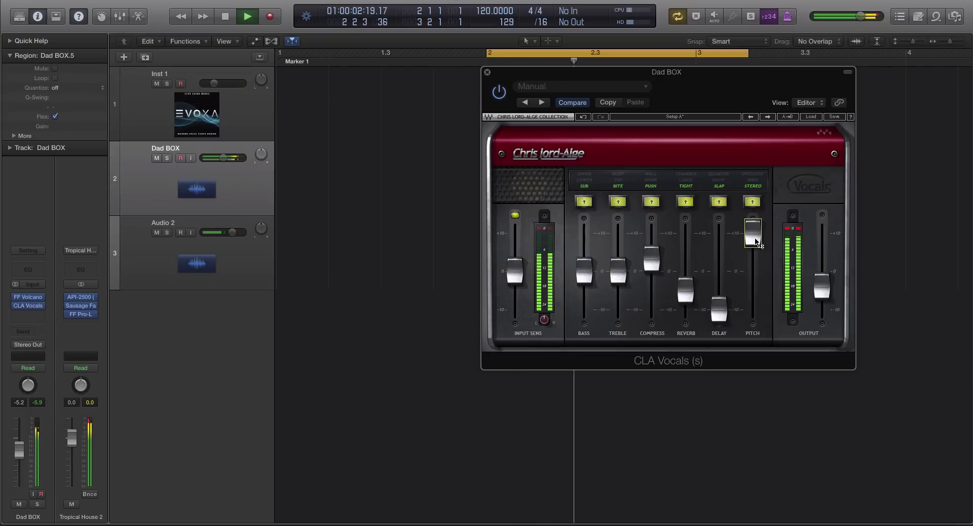
left_click_drag(753, 235, 756, 267)
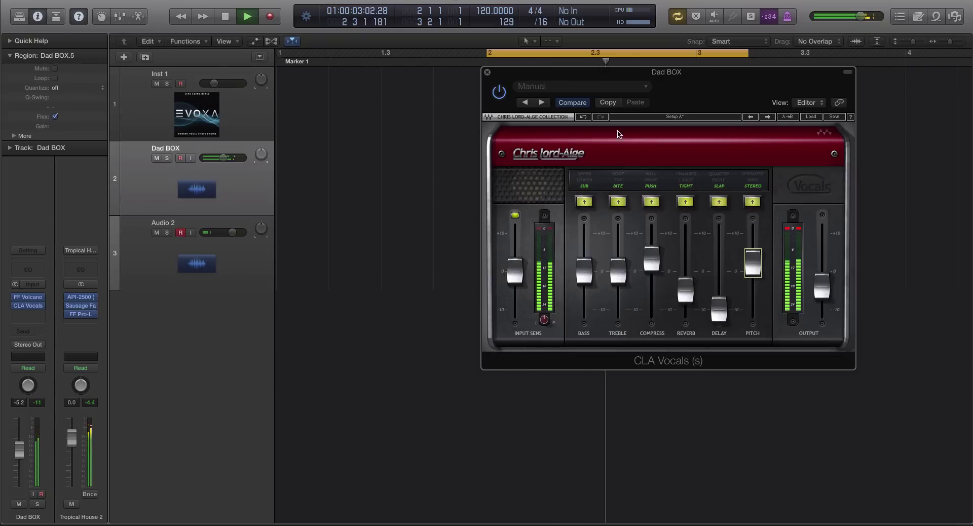
left_click(488, 72)
key("c")
key("space")
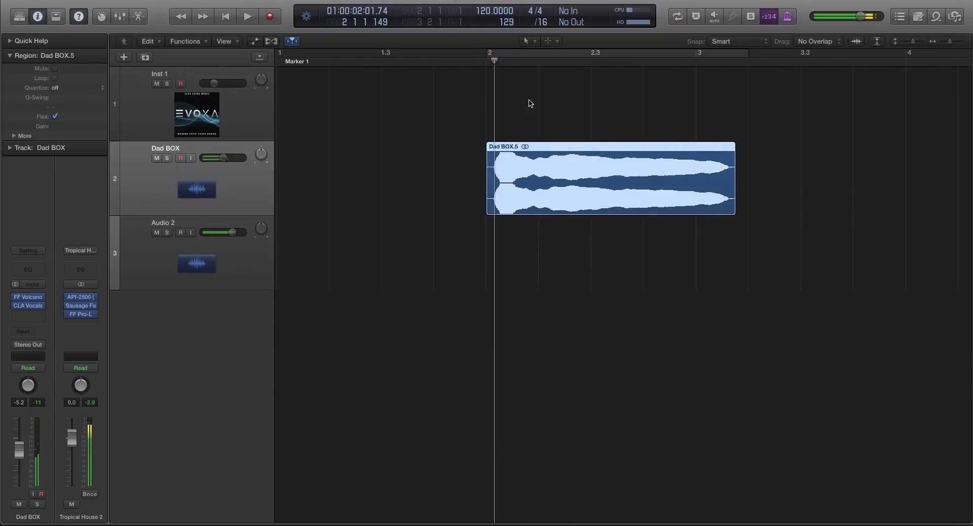
- Solo the trimmed Dad BOX region and reposition Dad Vocals.wav on the desktop beside the project window
key("ctrl+s")
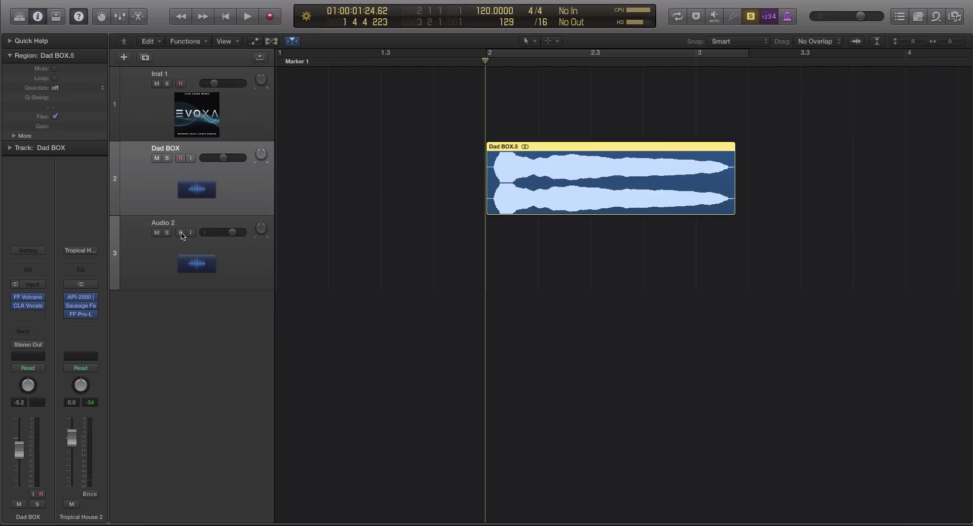
left_click_drag(792, 4, 752, 4)
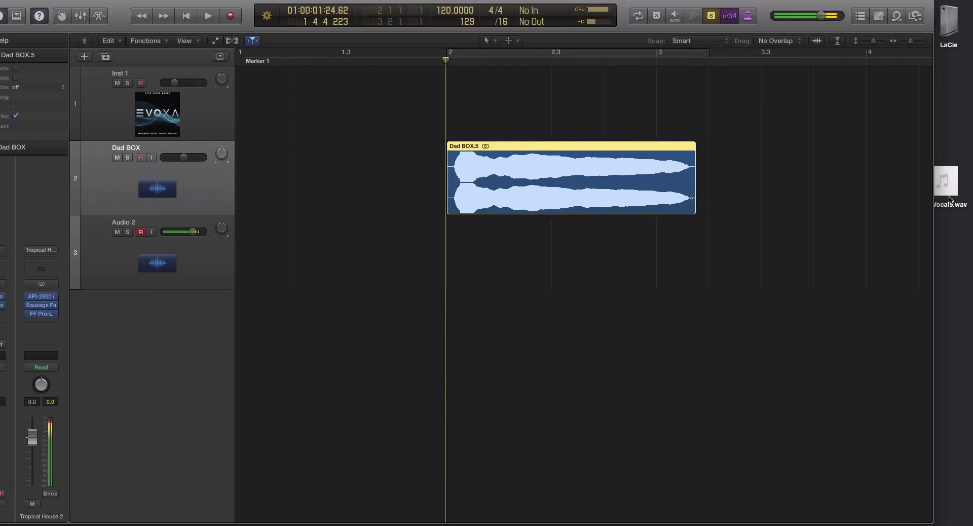
left_click_drag(945, 181, 956, 147)
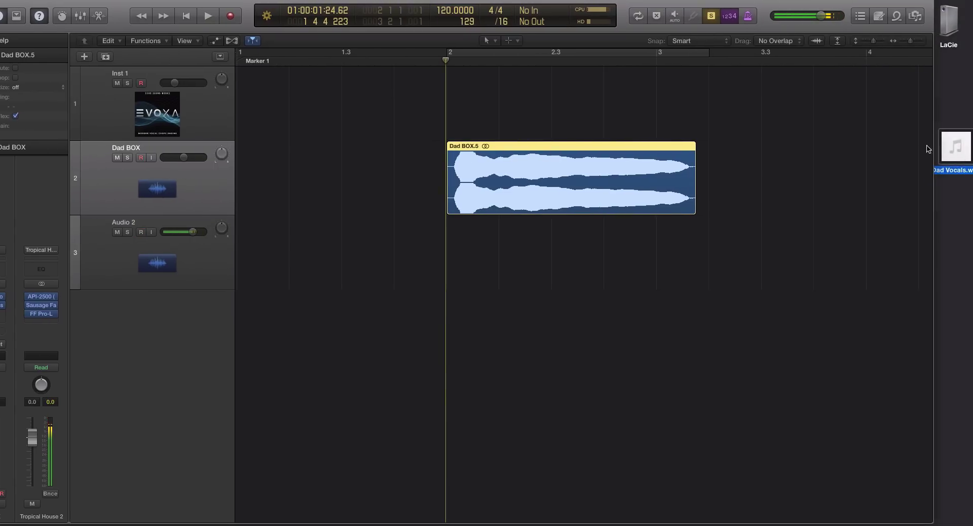
left_click(956, 146)
left_click(956, 147)
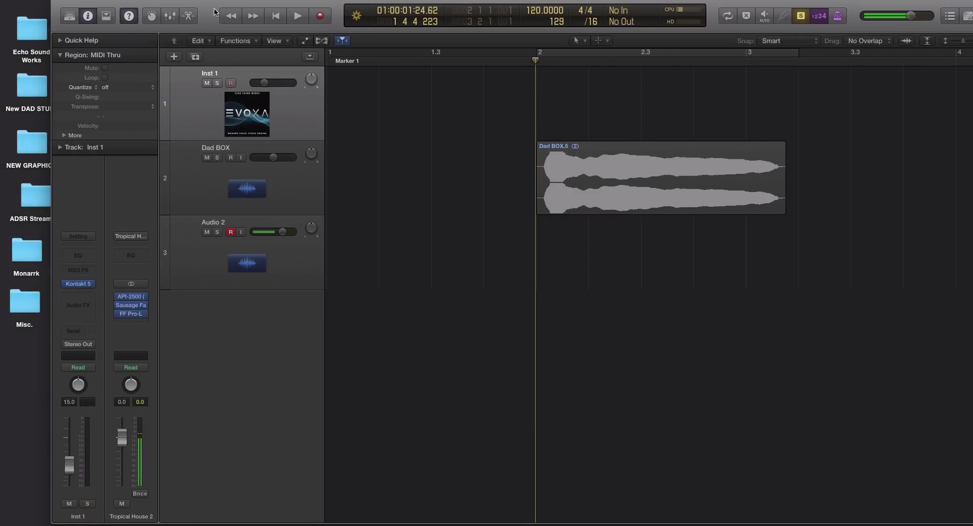
- Load Evoxa Aussie Chop 01.nki from the EVOXA Vocal Chops folder into Kontakt 5 on the Inst 1 track
left_click_drag(214, 9, 194, 9)
left_click_drag(296, 3, 269, 3)
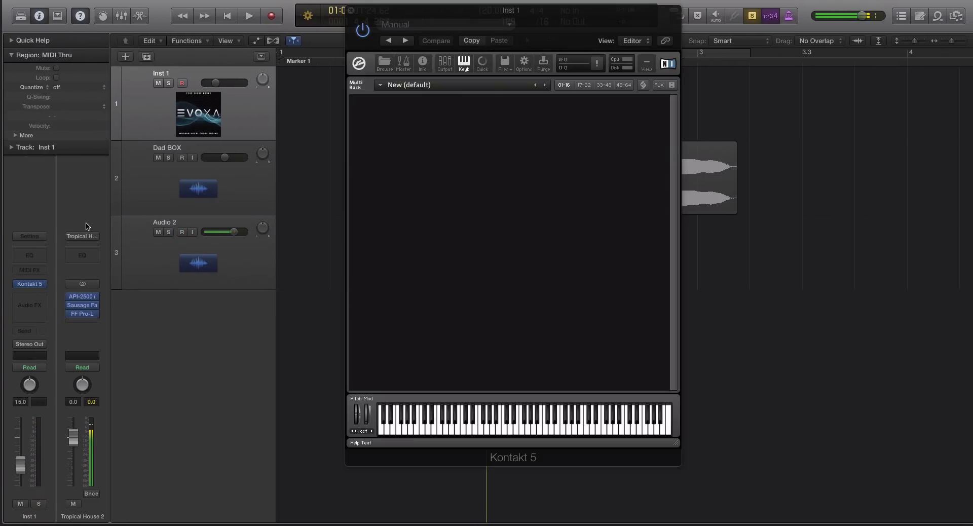
left_click(482, 67)
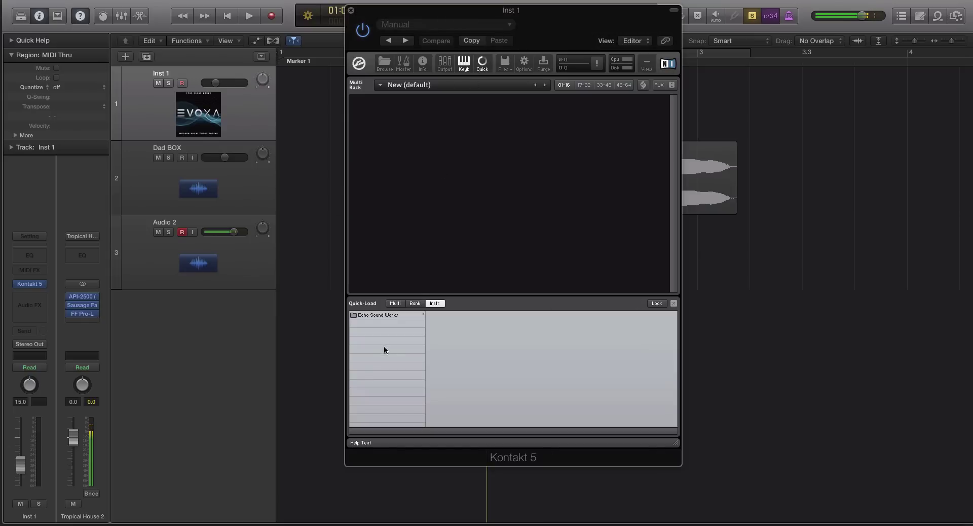
left_click(382, 315)
left_click(464, 315)
left_click(534, 314)
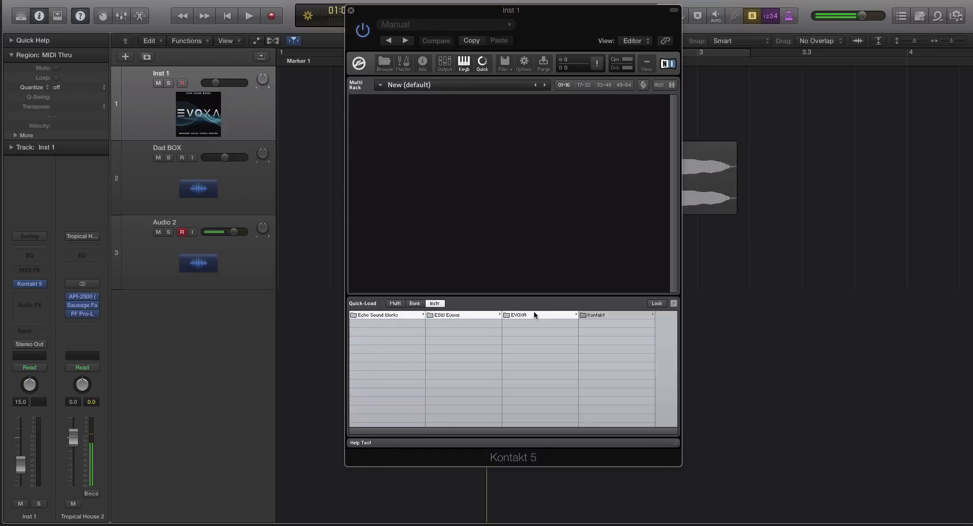
left_click(589, 312)
left_click(628, 316)
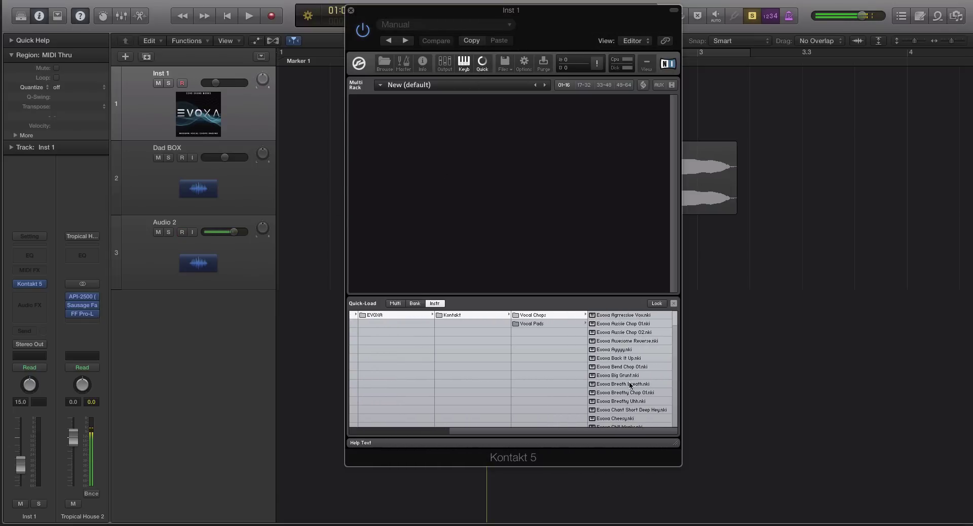
left_click_drag(640, 327, 616, 292)
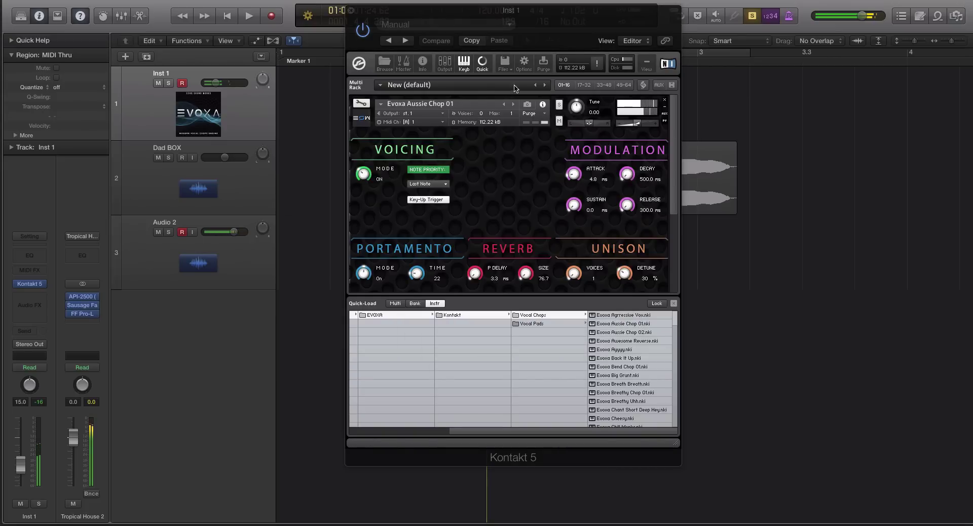
- Hide Kontakt's Quick-Load browser, open Evoxa Aussie Chop 01 for editing and deselect the 01 Vocal Fm zone in its mapping
left_click(482, 62)
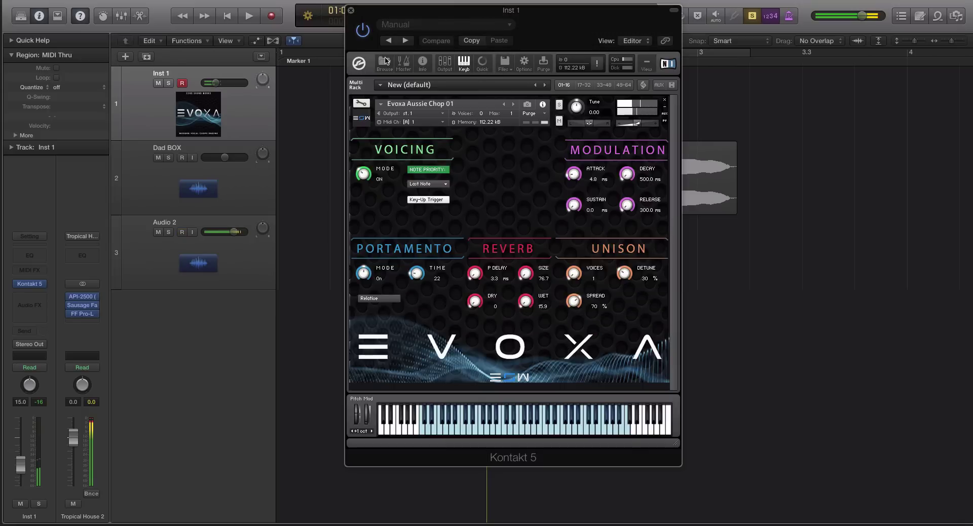
left_click(361, 104)
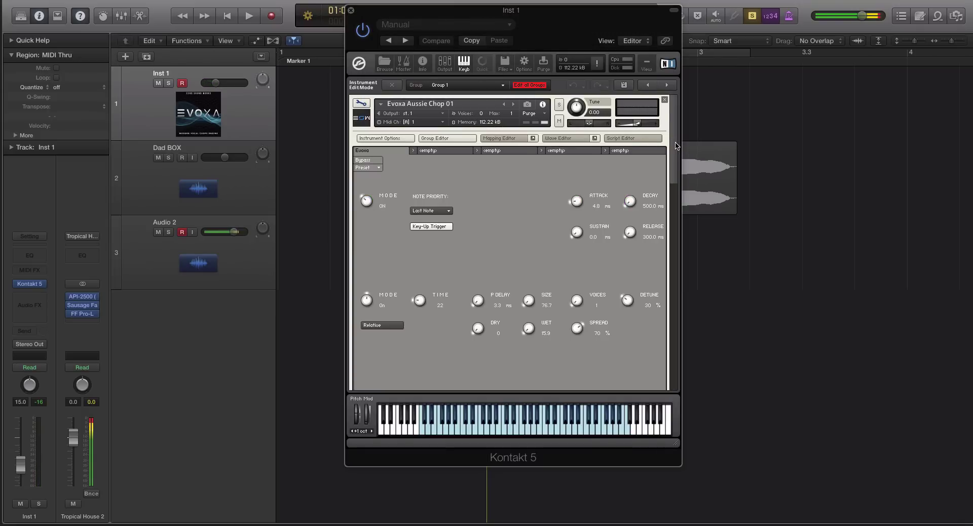
left_click_drag(676, 146, 682, 243)
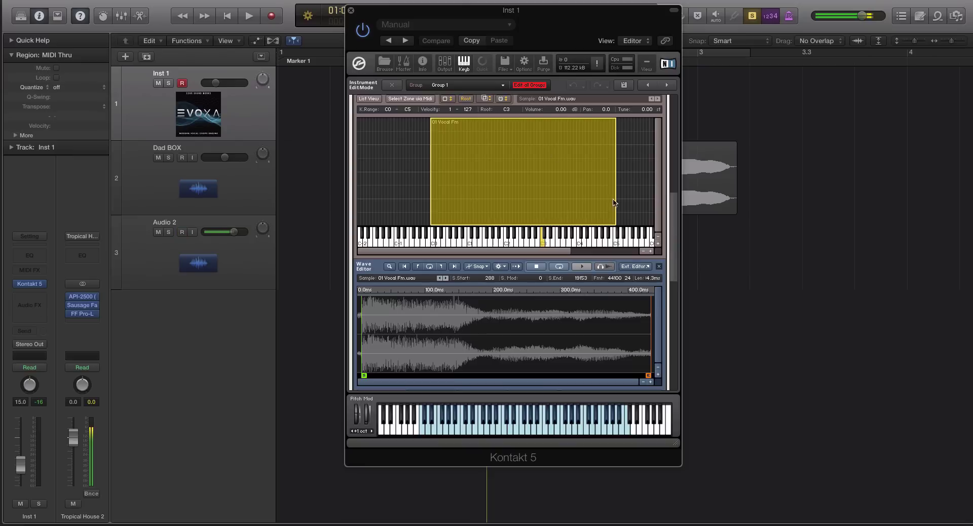
left_click(407, 146)
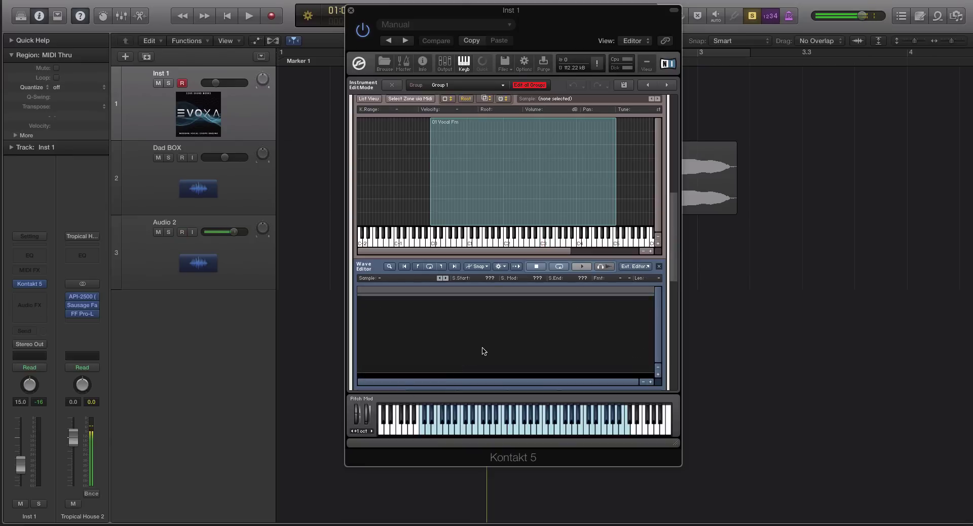
- Delete the 01 Vocal Fm zone from the instrument's mapping
left_click(471, 196)
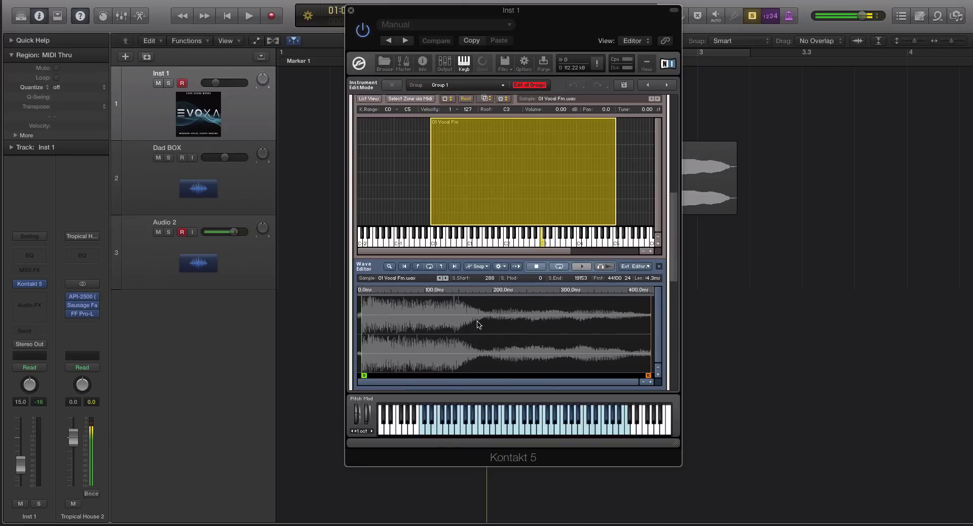
left_click(411, 178)
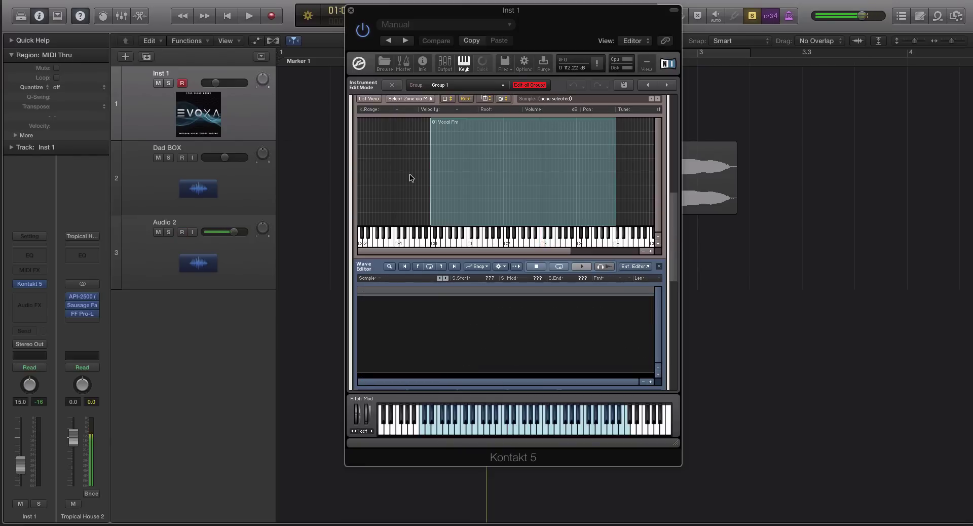
left_click(445, 174)
left_click(632, 152)
left_click(575, 151)
key("Delete")
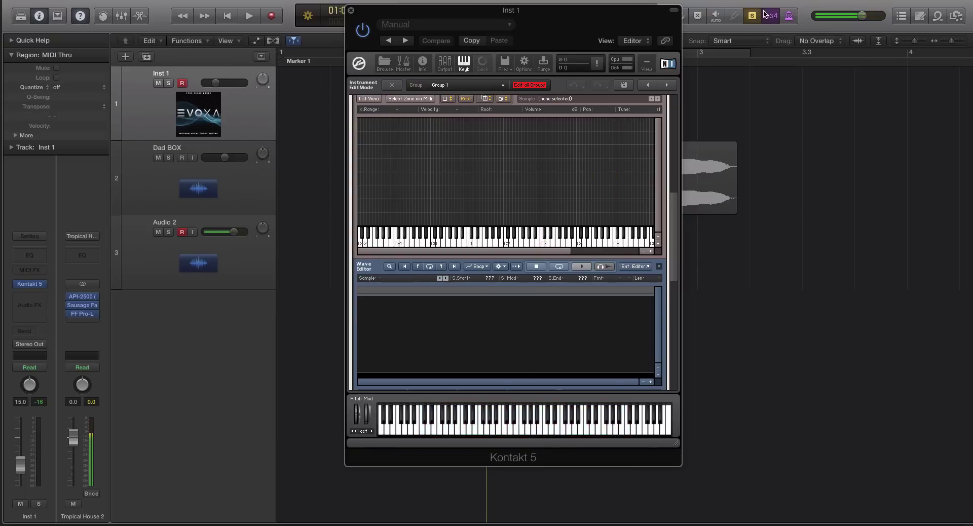
- Add Dad Vocals.wav from the desktop to the empty mapping as a C2 to D2 zone and audition it
key("ctrl+Right")
left_click_drag(956, 147, 505, 201)
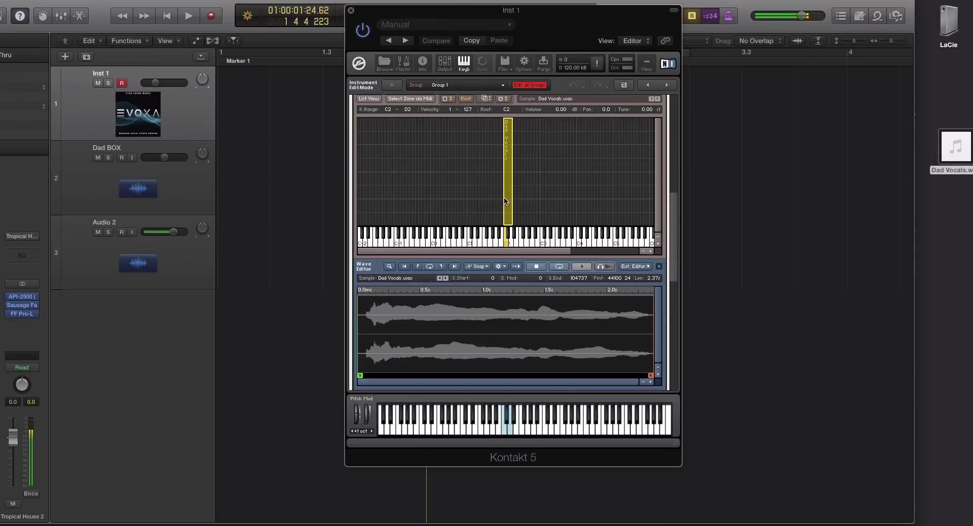
left_click(506, 246)
- Set the Dad Vocals sample start to about 19153 and its end to about 52469, auditioning the C2 key between adjustments
scroll(674, 224, "down", 1)
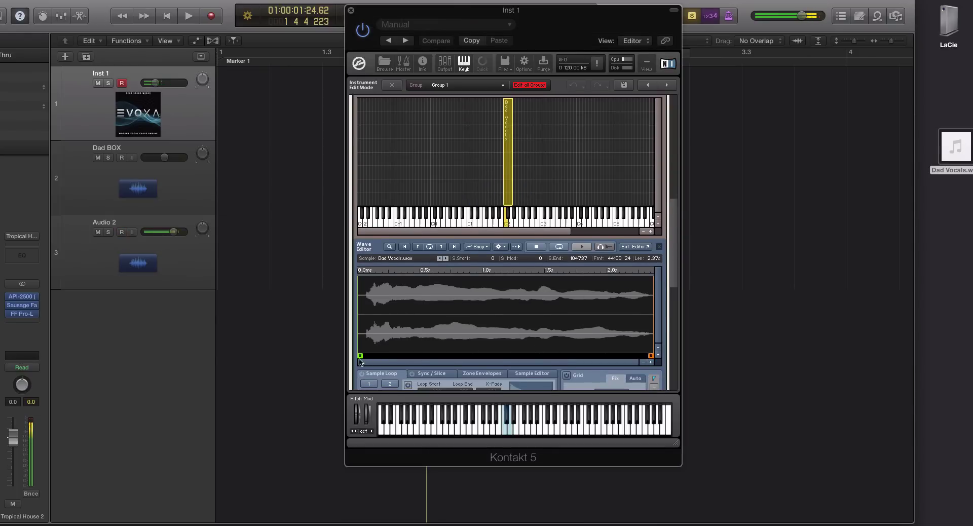
left_click_drag(360, 356, 481, 355)
left_click(507, 222)
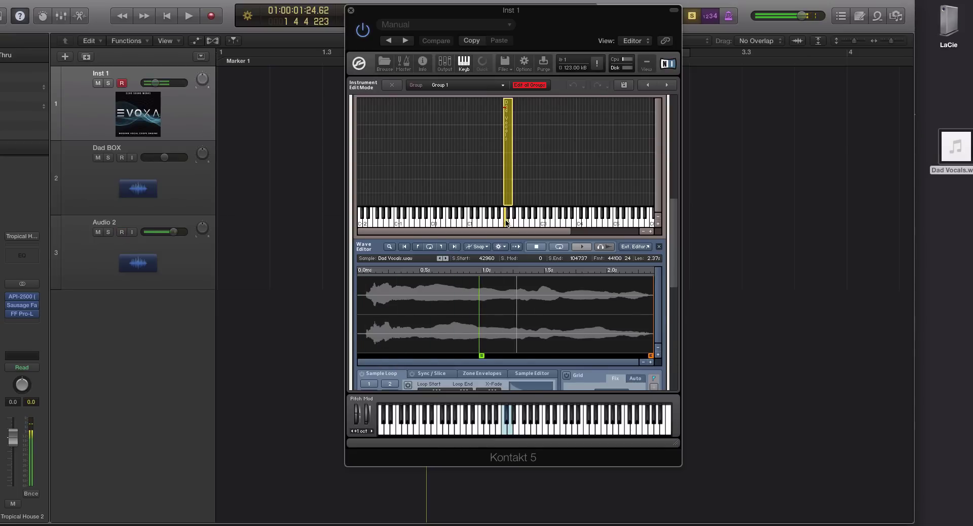
left_click_drag(482, 355, 414, 355)
mouse_move(651, 357)
left_mouse_down()
mouse_move(488, 355)
mouse_move(503, 355)
left_mouse_up()
left_click(506, 224)
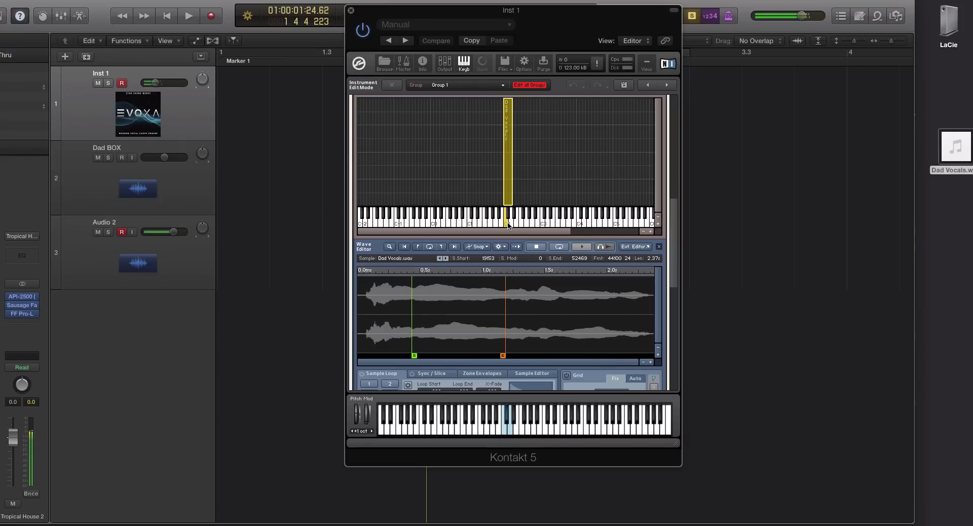
left_click(509, 226)
- Extend the Dad Vocals zone to span C0 to C5 and audition it on several keys
left_click_drag(512, 164, 616, 165)
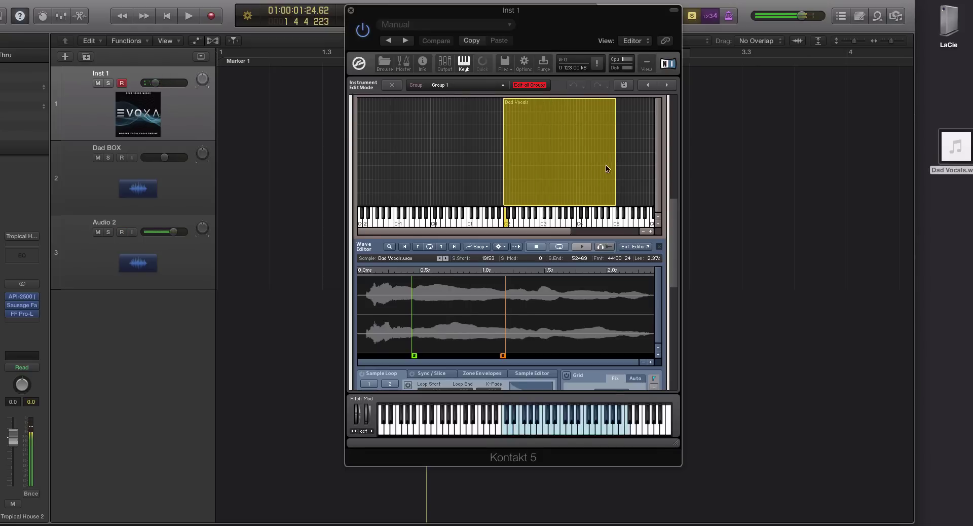
left_click_drag(503, 157, 427, 179)
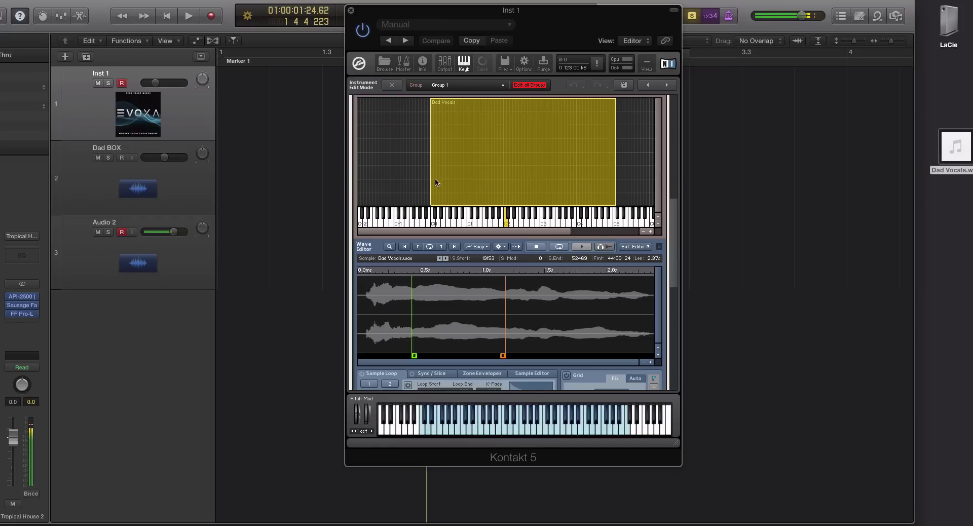
left_click(473, 227)
left_click(537, 224)
left_click(531, 221)
left_click(527, 219)
left_click(525, 218)
left_click(521, 219)
- Move the Dad Vocals sample start slightly earlier, raise the Inst 1 track volume to -5.6 dB and leave instrument editing
left_click_drag(408, 357, 395, 356)
left_click_drag(156, 83, 164, 83)
left_click_drag(673, 259, 662, 68)
left_click(358, 103)
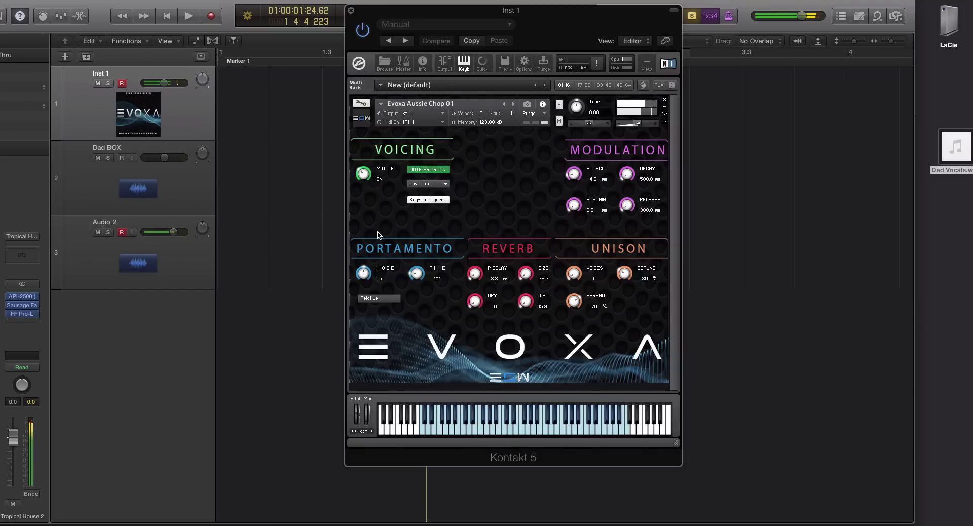
- Try the Legato and OFF voicing modes while playing notes, and set Voicing Mode back to ON
left_click_drag(363, 173, 362, 127)
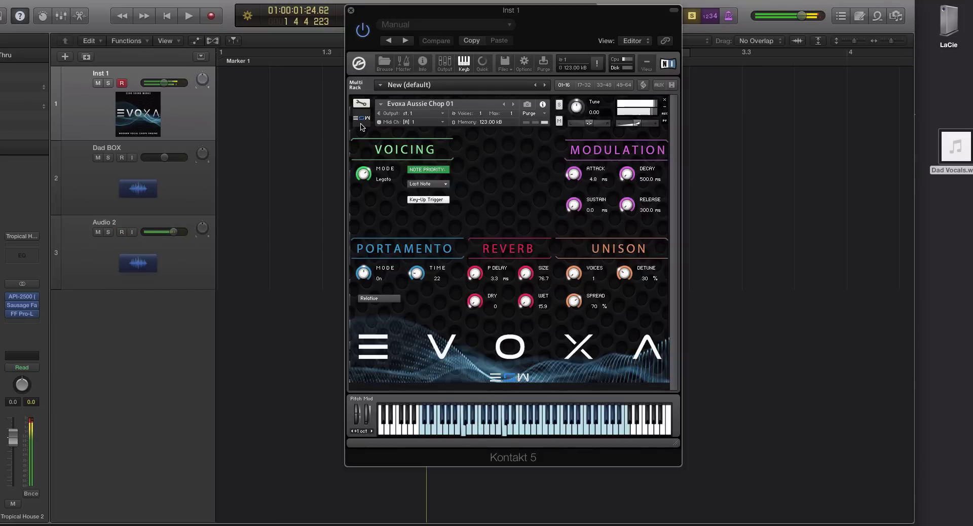
left_click_drag(366, 166, 383, 327)
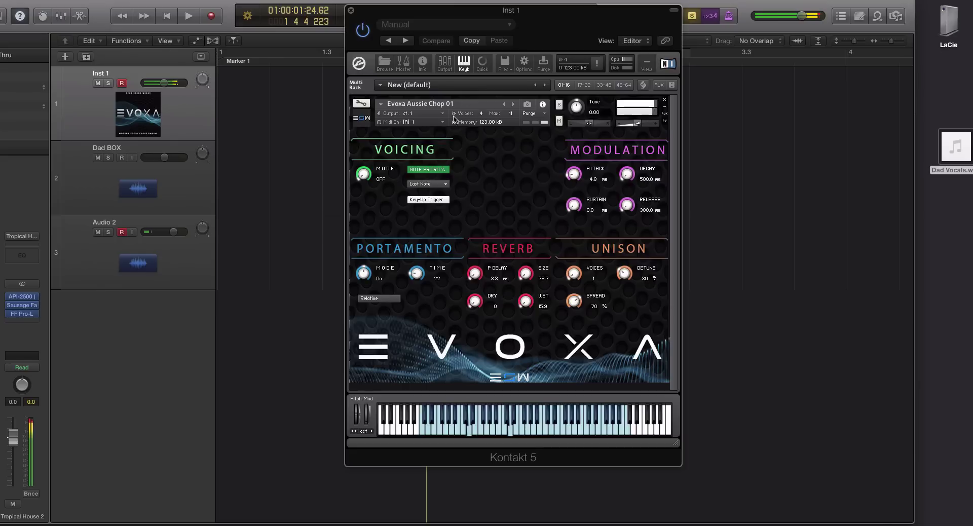
left_click_drag(369, 178, 368, 152)
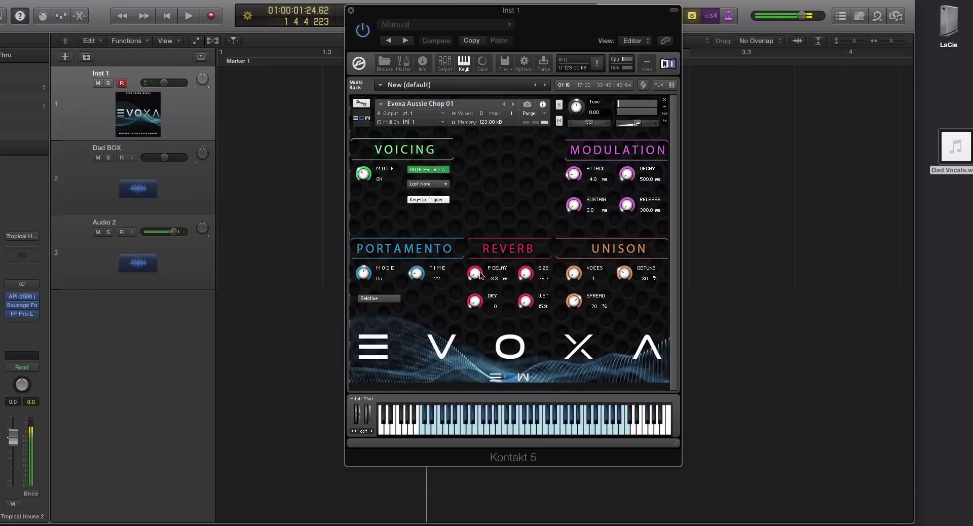
- Try a portamento time of 74, settle on 25, raise the reverb Wet amount and move the Kontakt window aside
left_click_drag(416, 274, 419, 230)
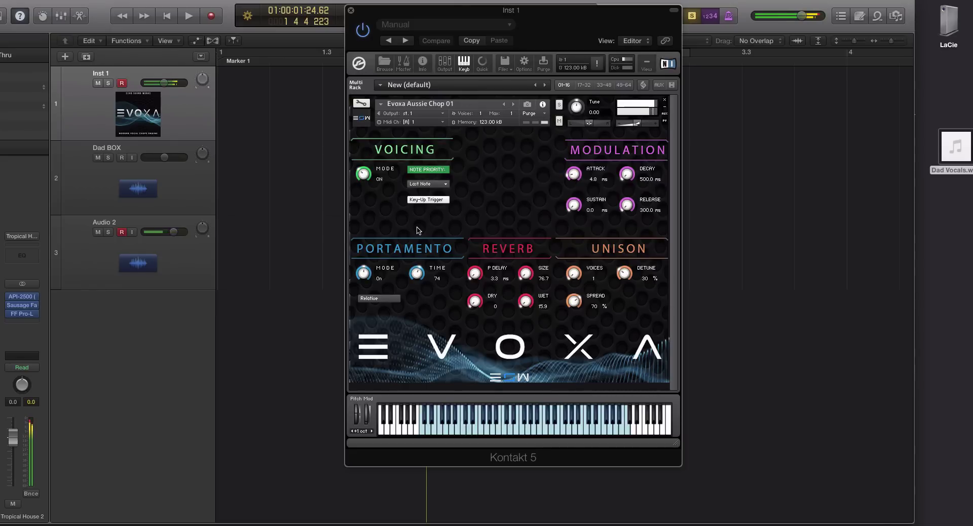
left_click_drag(419, 274, 430, 317)
left_click_drag(530, 303, 522, 280)
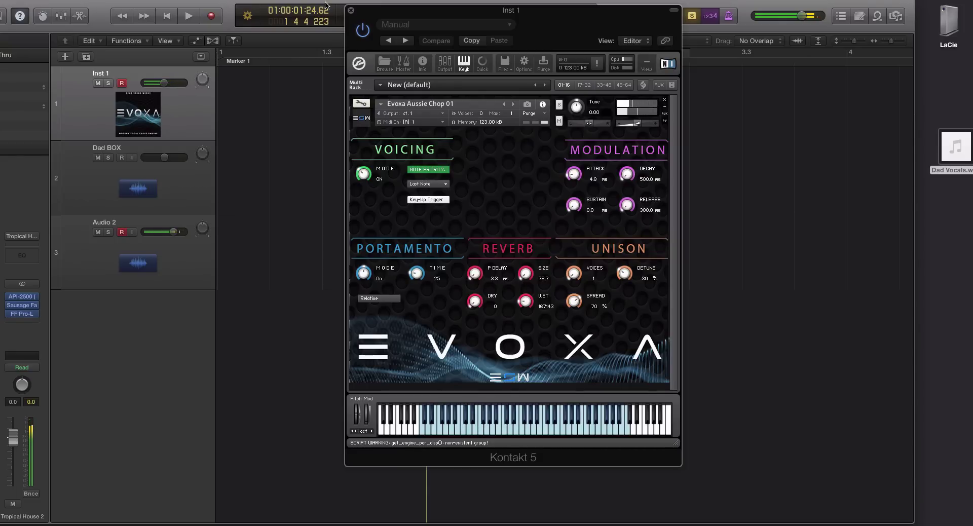
left_click_drag(325, 4, 497, 23)
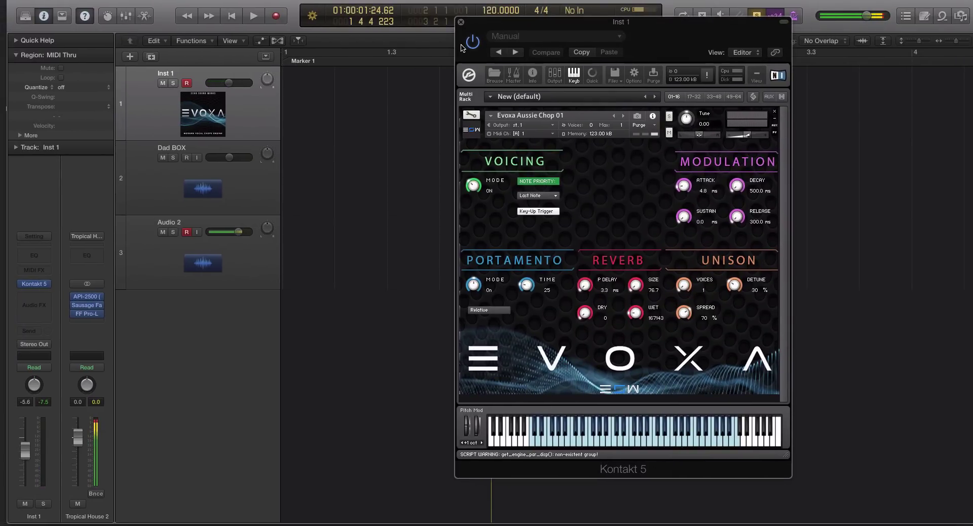
- Reopen the instrument for editing, review its Dad Vocals mapping and return to the Evoxa front panel
left_click(471, 115)
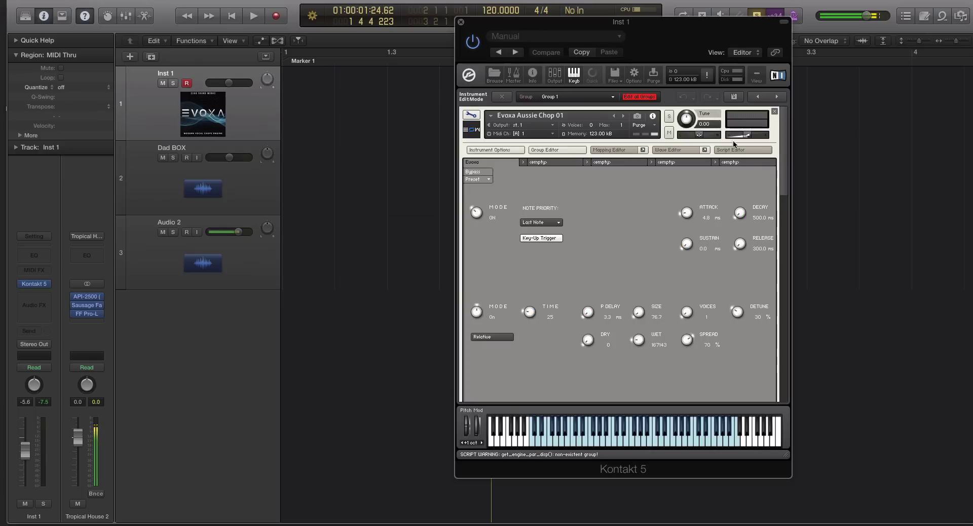
left_click_drag(787, 180, 772, 238)
left_click(471, 114)
left_click(471, 114)
left_click(476, 252)
left_click(580, 257)
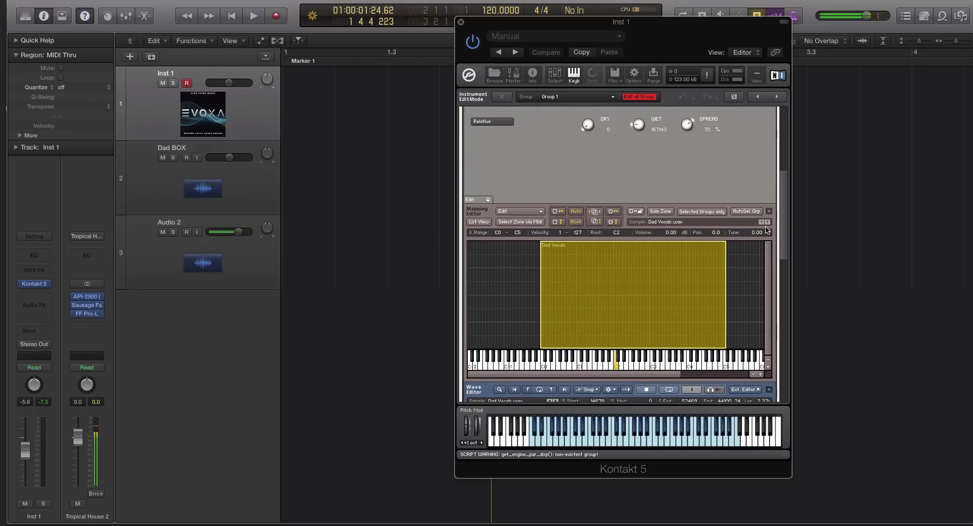
left_click_drag(784, 186, 785, 121)
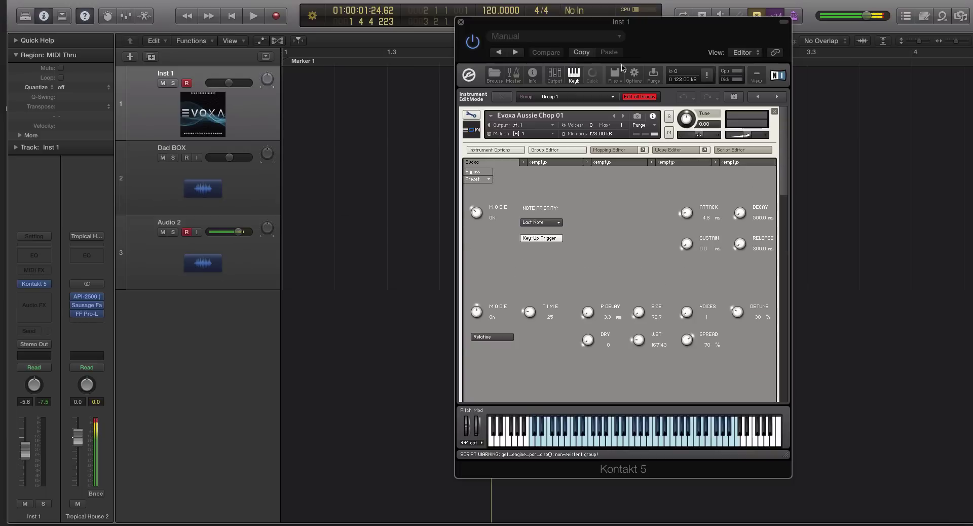
left_click(472, 115)
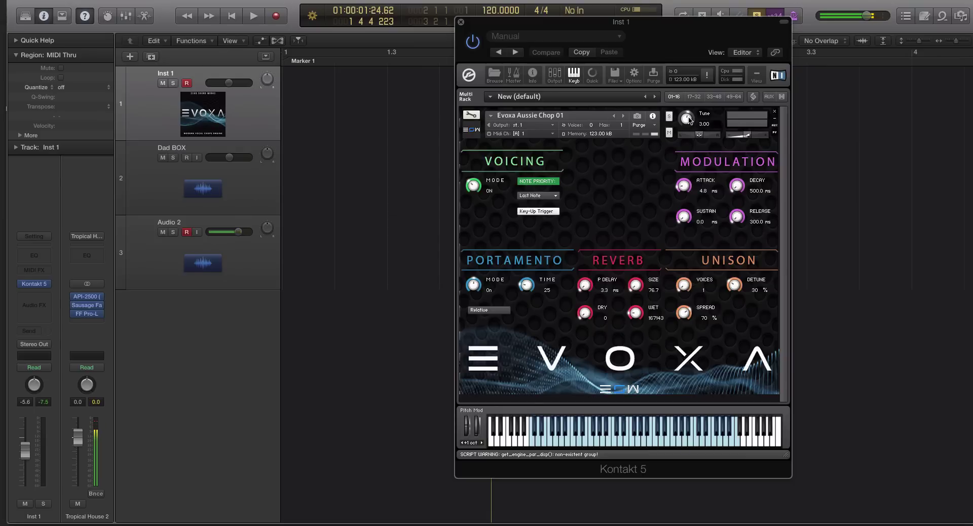
- Try the instrument's Tune at 3.00 and 2.00 while playing notes, and reset it to 0.00
left_click_drag(689, 117, 688, 121)
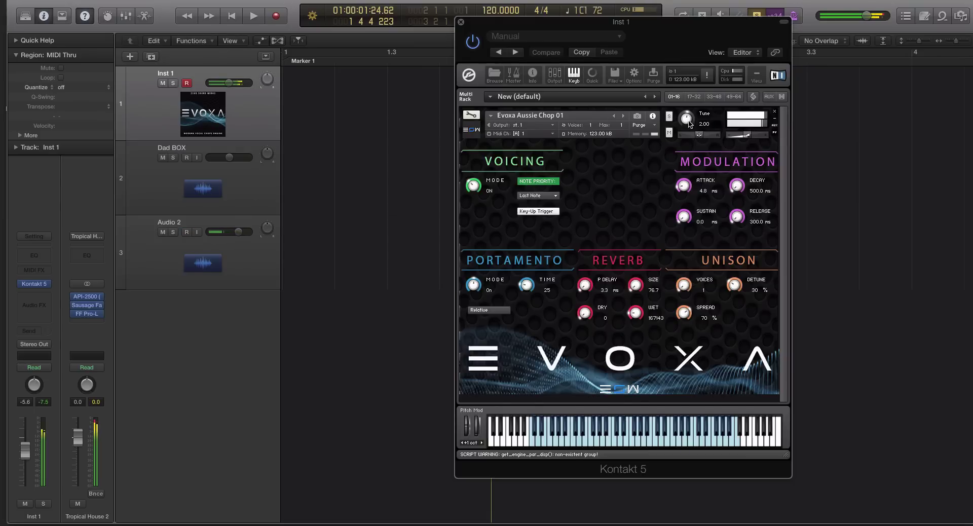
scroll(689, 120, "down", 2)
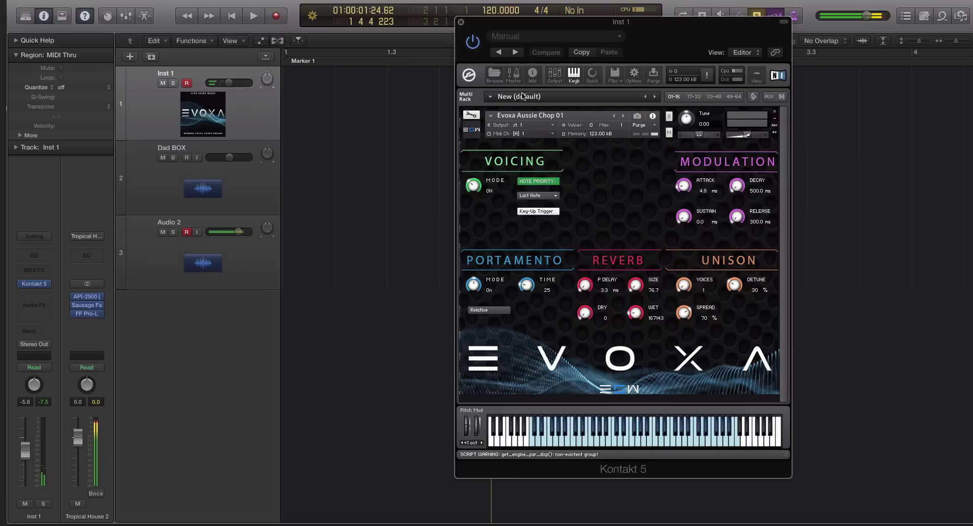
- Save the instrument as Test Vocals.nki in the Vocal Chops folder, using the monolith format
left_click(615, 74)
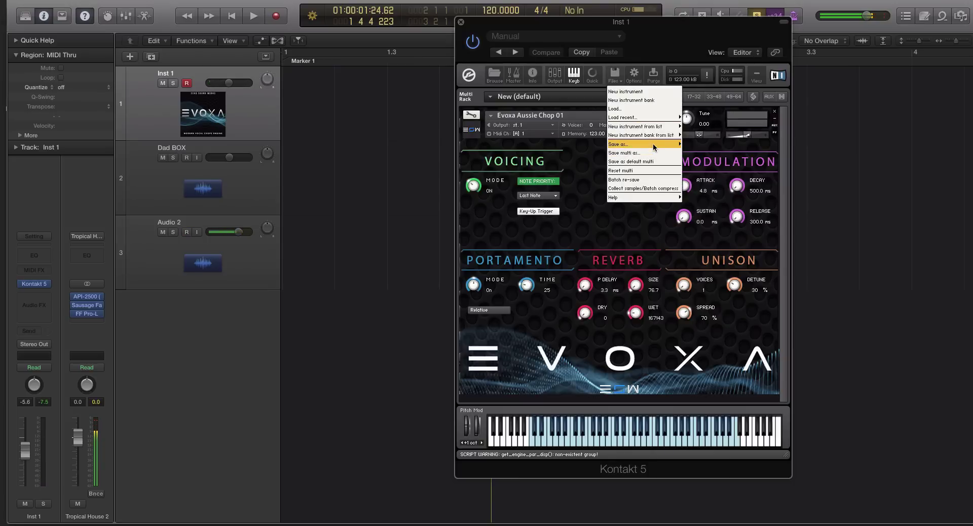
mouse_move(654, 146)
left_click(731, 152)
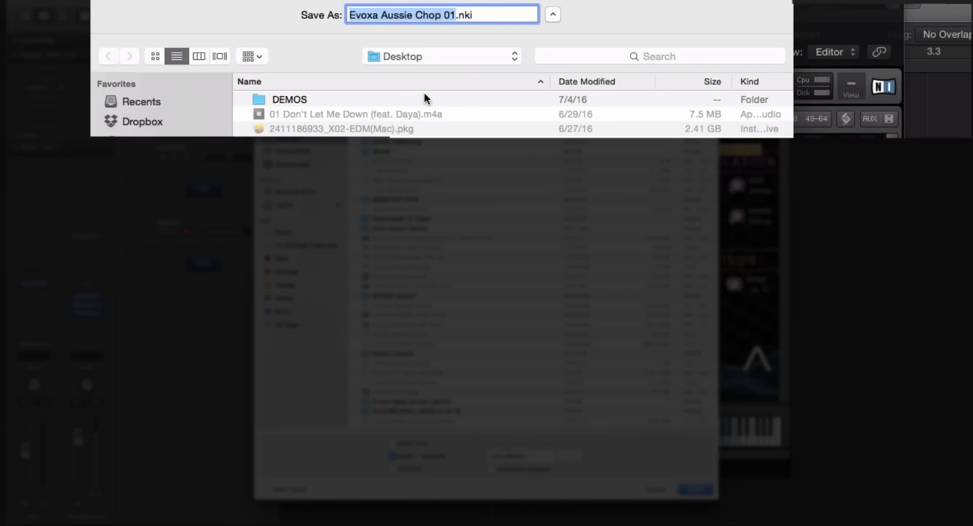
left_click(413, 57)
left_click(393, 144)
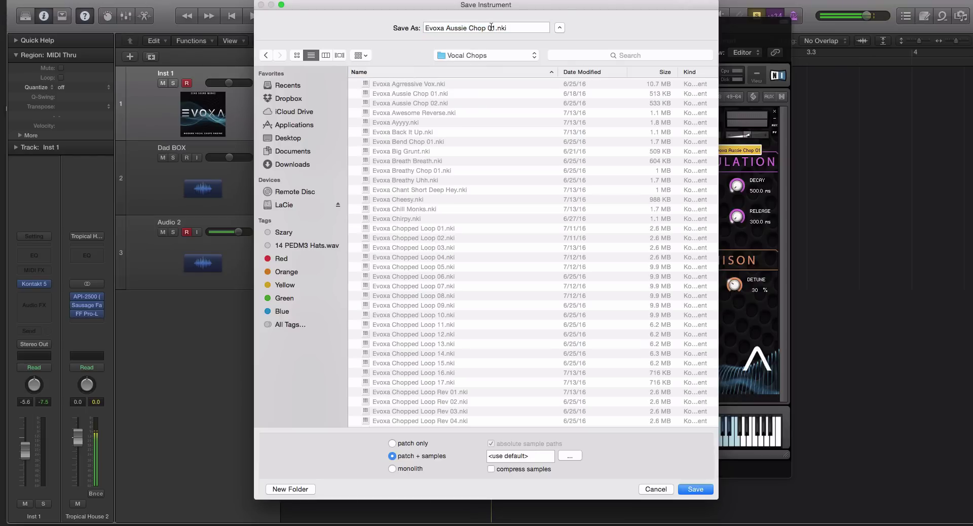
left_click(492, 26)
type("Test Vocals")
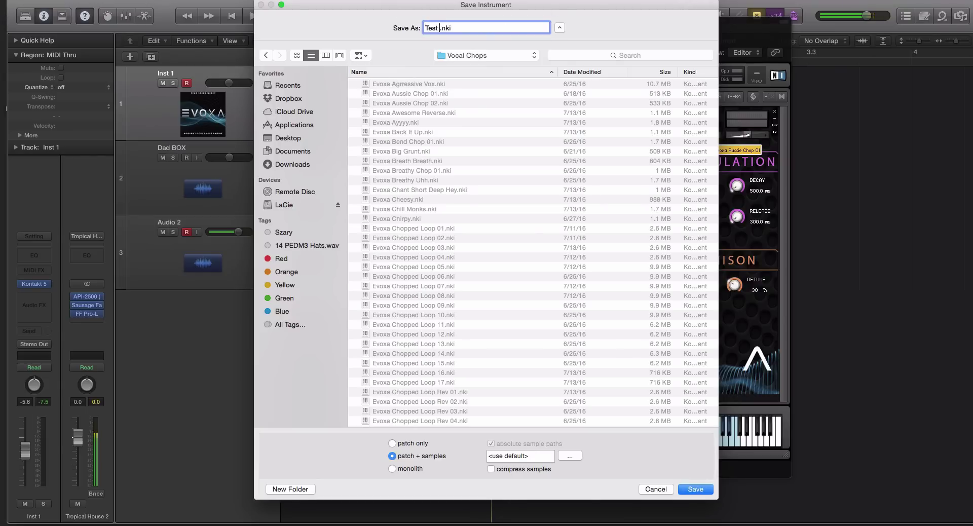
left_click(392, 469)
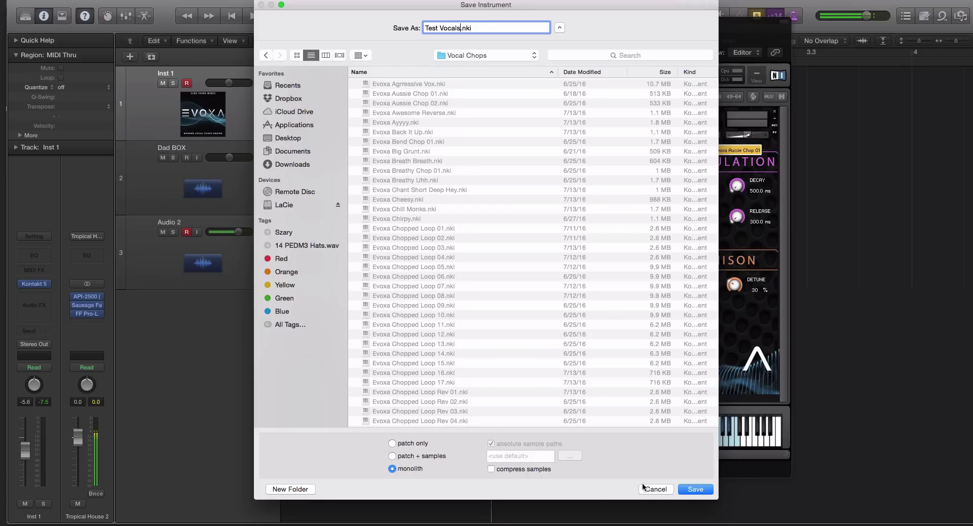
left_click(695, 489)
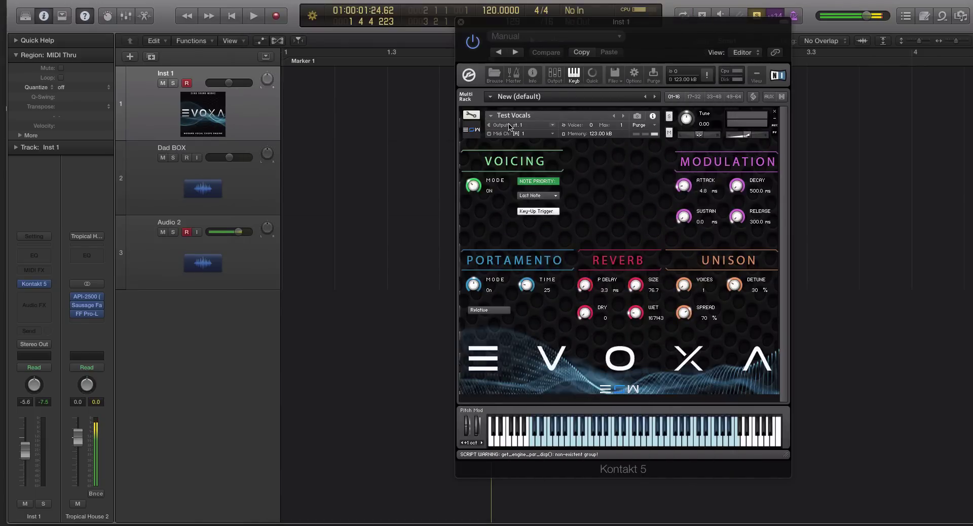